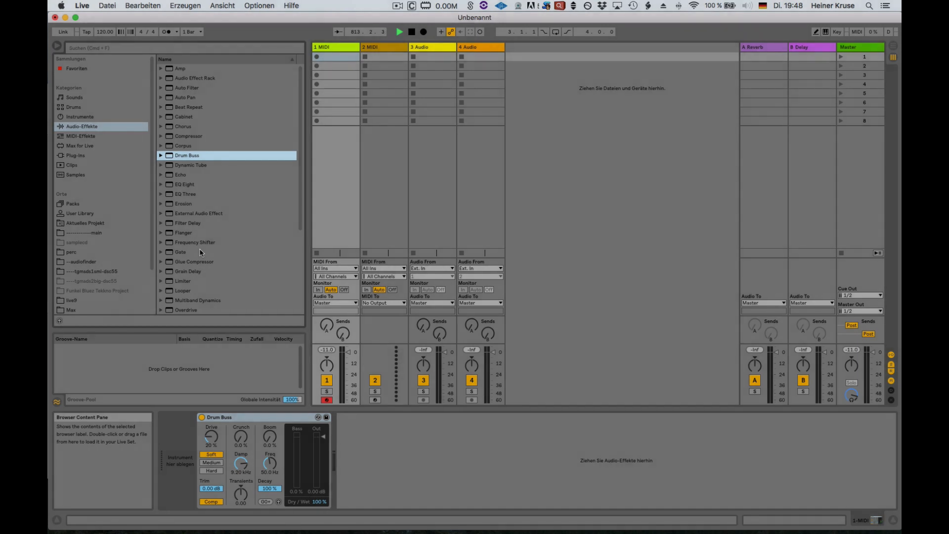
# - Load the Iota device from the Iota by Dillon Bastan pack onto the first MIDI track, ahead of Drum Buss
pyautogui.scroll(-1, 200, 252)
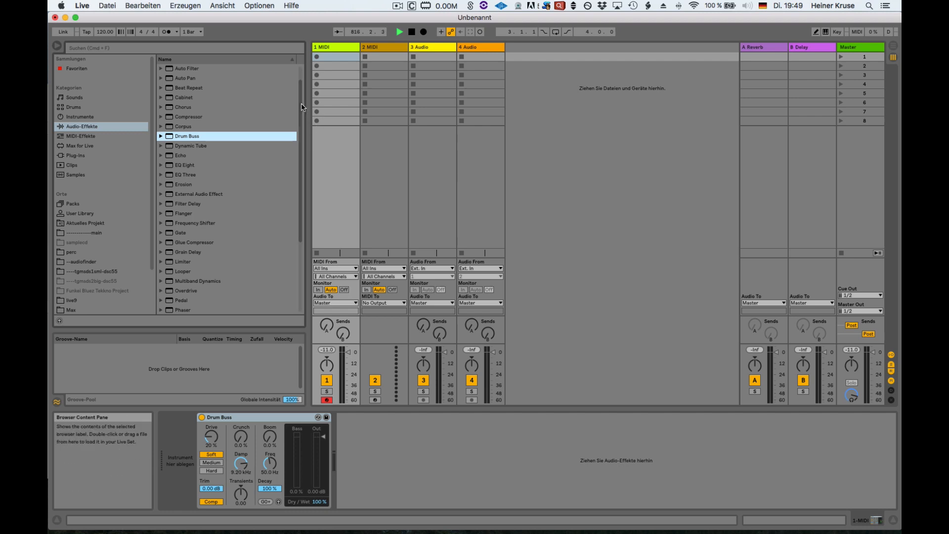
pyautogui.scroll(-1, 302, 107)
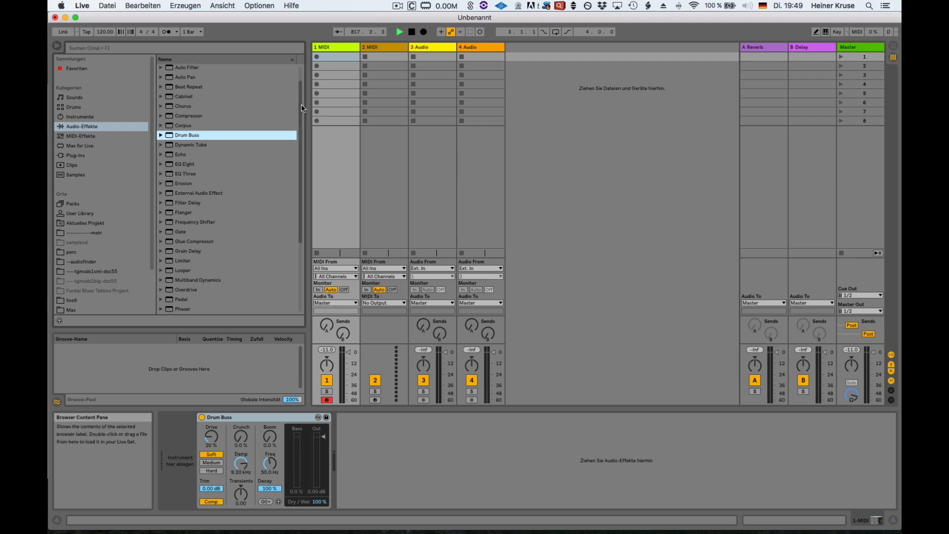
pyautogui.click(82, 150)
pyautogui.click(73, 204)
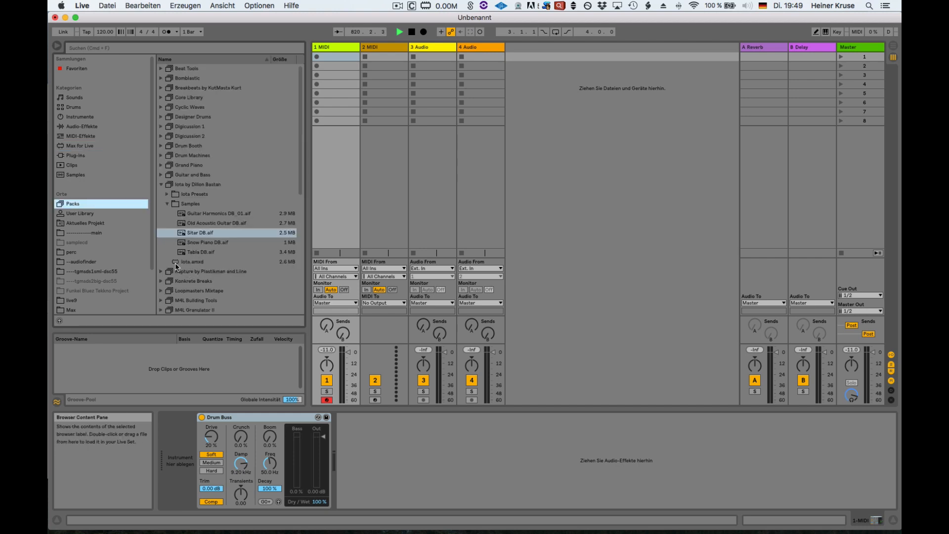
pyautogui.moveTo(180, 262); pyautogui.dragTo(176, 448)
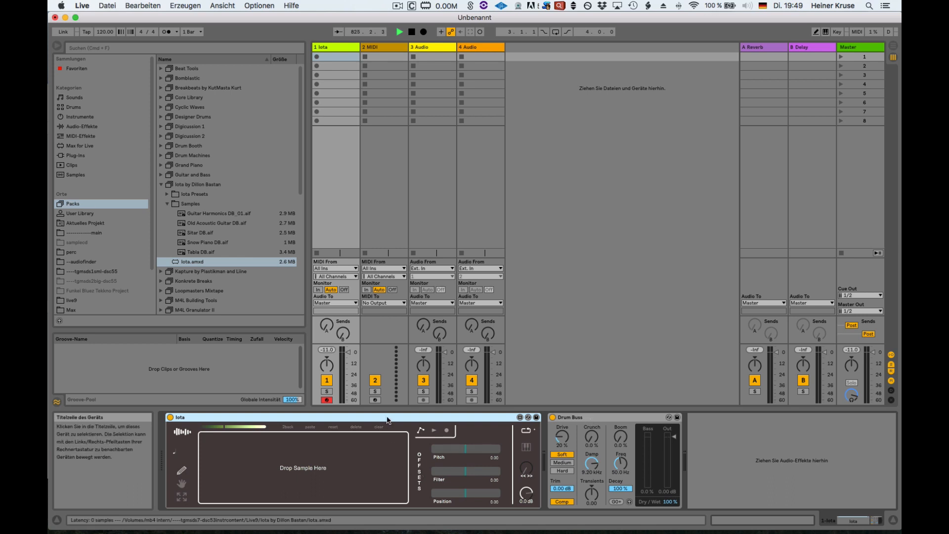
# - Load the sample Sitar DB.aif from the Iota pack's Samples folder into Iota
pyautogui.click(210, 233)
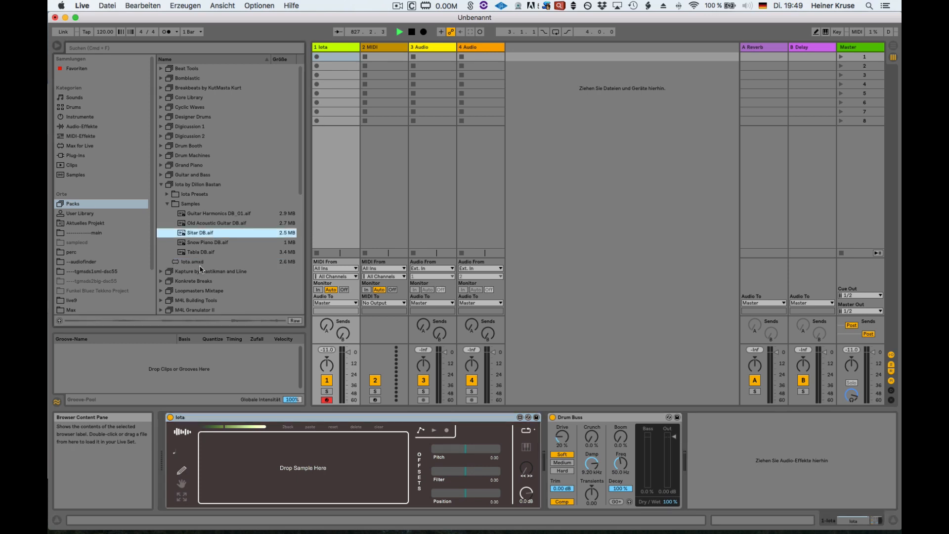
pyautogui.click(58, 321)
pyautogui.moveTo(192, 234); pyautogui.dragTo(315, 470)
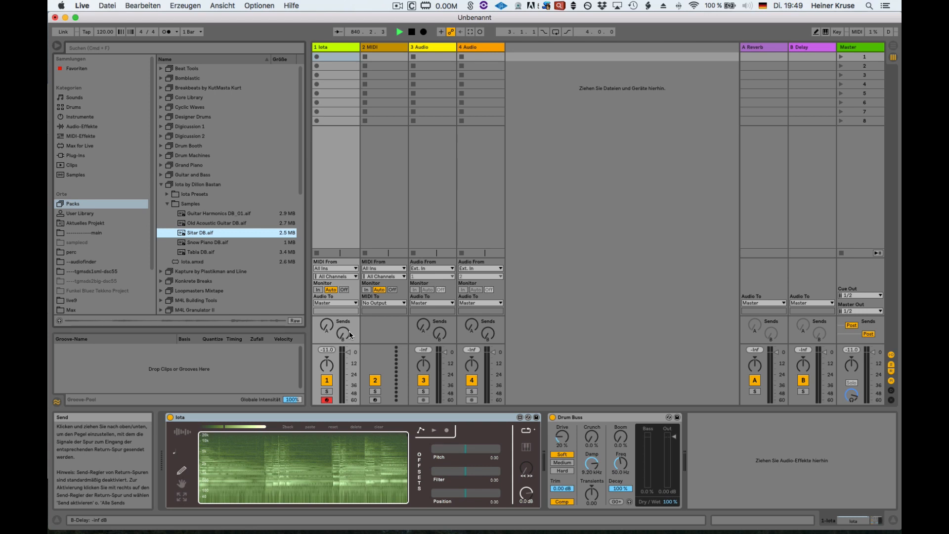
# - With Iota in loop mode, draw a loop box over the middle frequencies in the left half of the sitar spectrogram and stop playback
pyautogui.click(527, 451)
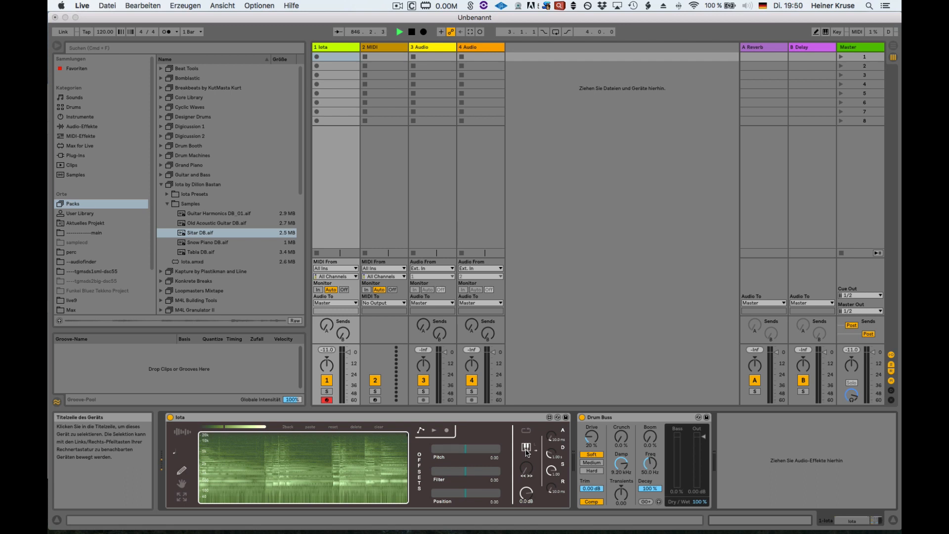
pyautogui.click(527, 432)
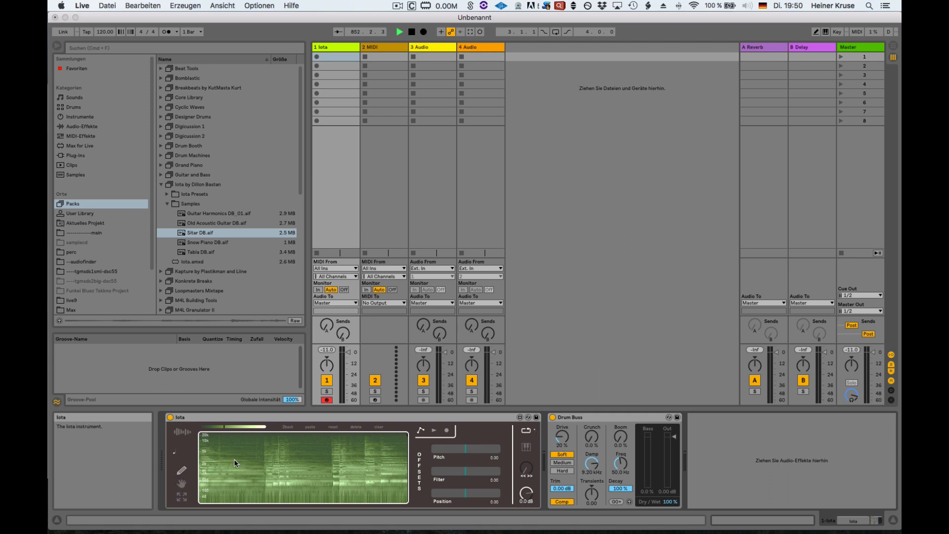
pyautogui.click(280, 478)
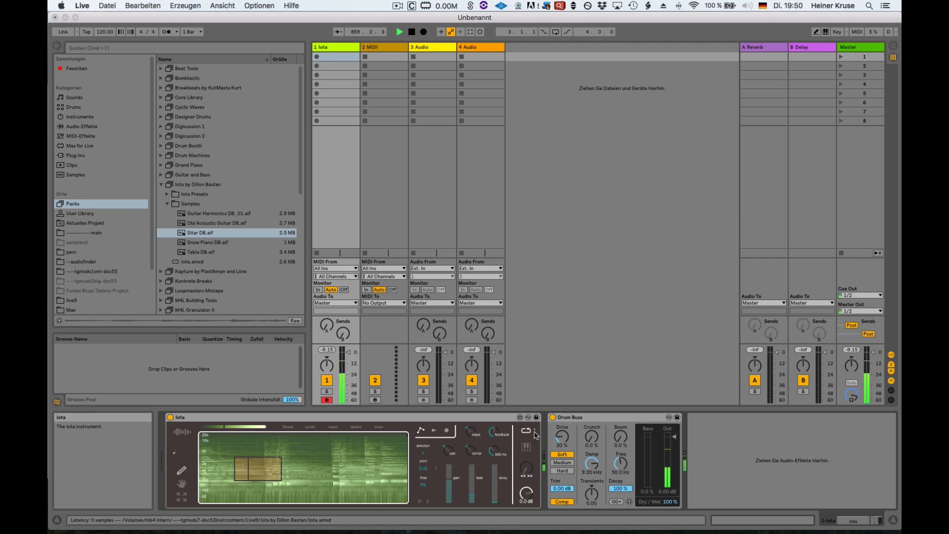
pyautogui.press('space')
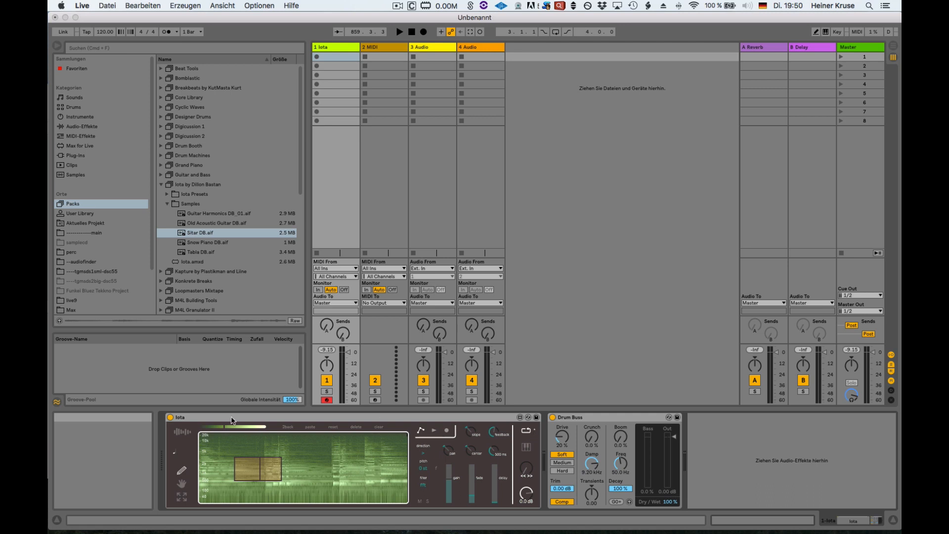
# - Check the sitar sample's waveform, return to the spectrogram and brighten its display
pyautogui.click(180, 433)
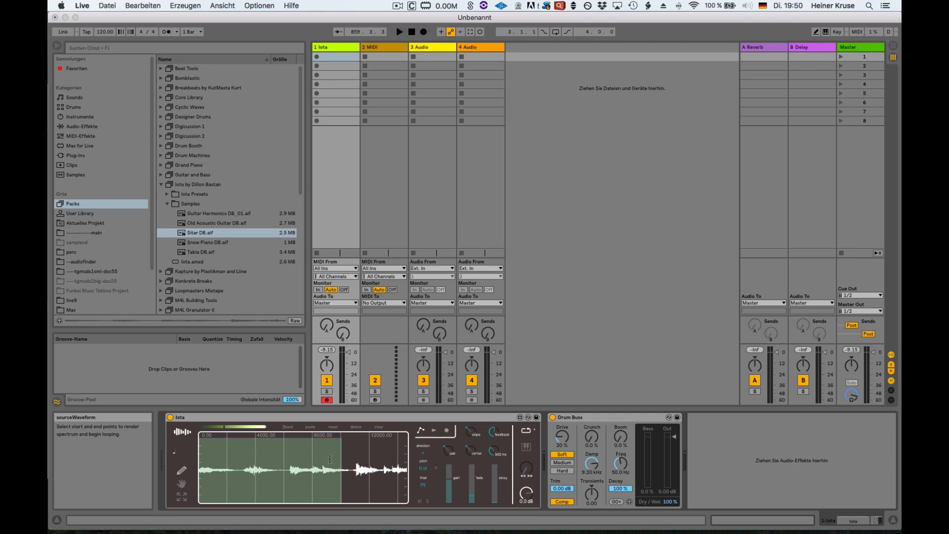
pyautogui.click(182, 433)
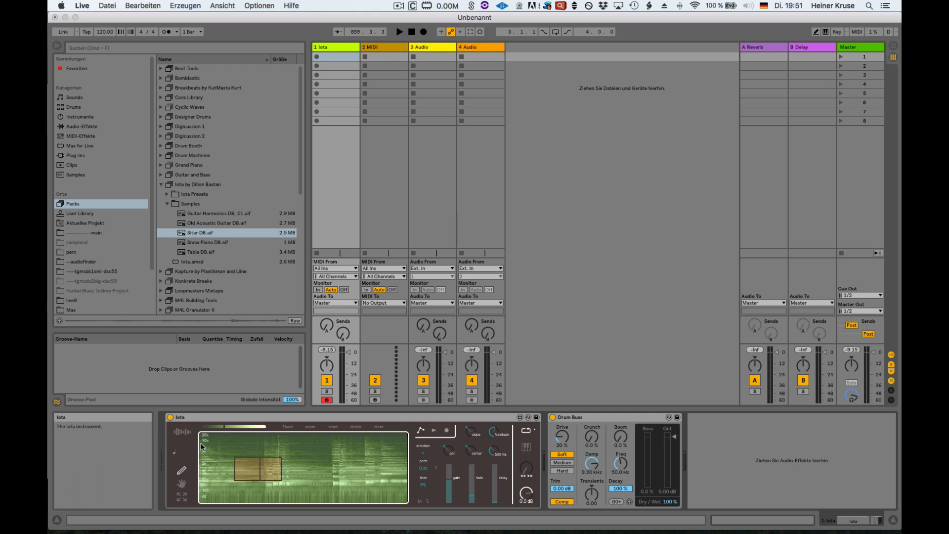
pyautogui.moveTo(225, 430); pyautogui.dragTo(233, 426)
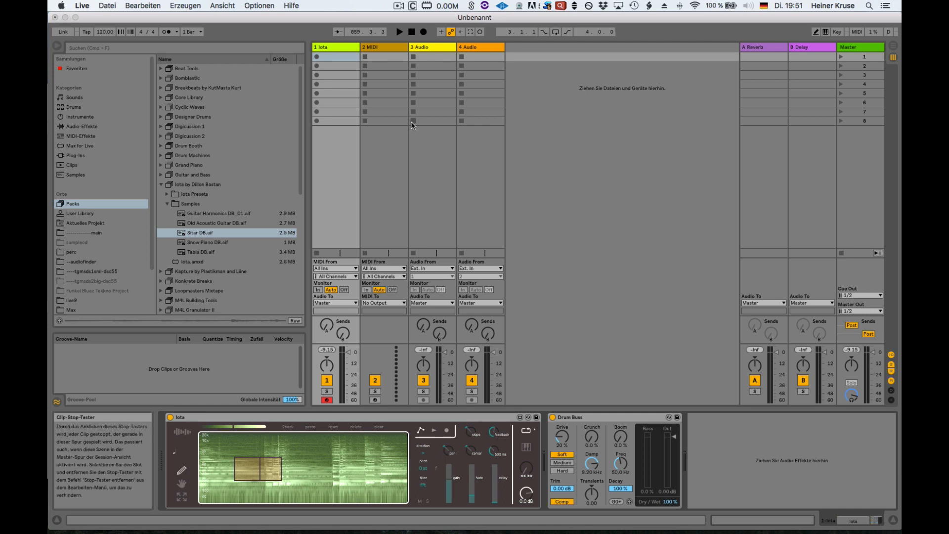
# - Restart playback and raise the selected loop's pitch, returning it from free tuning to semitone steps
pyautogui.press('space')
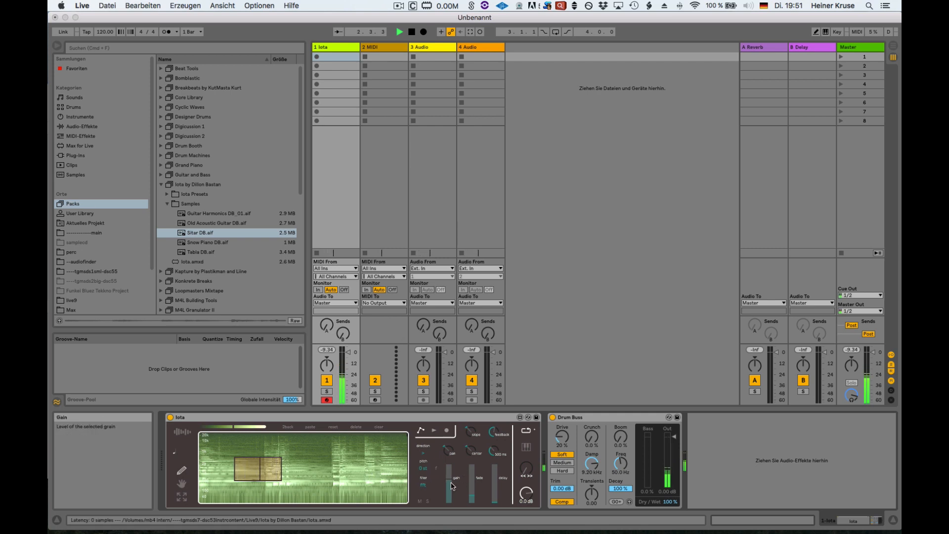
pyautogui.moveTo(452, 485); pyautogui.dragTo(422, 466)
pyautogui.click(437, 469)
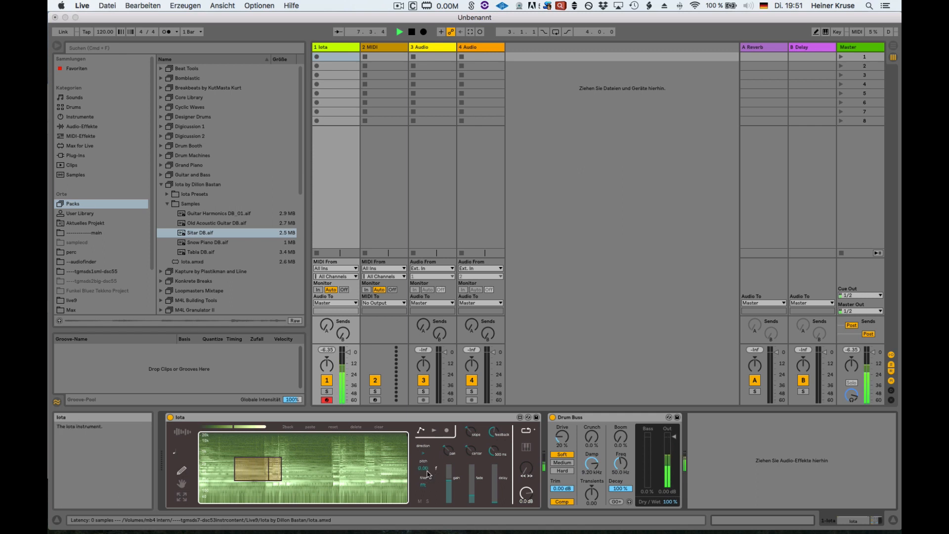
pyautogui.moveTo(423, 467); pyautogui.dragTo(437, 473)
pyautogui.click(436, 471)
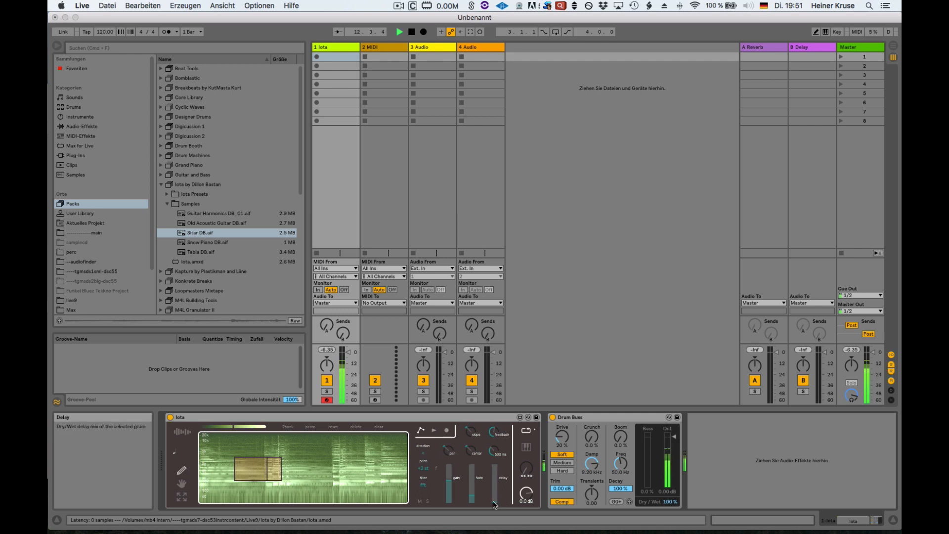
# - Raise the selected loop's delay mix and adjust its delay time
pyautogui.moveTo(494, 495); pyautogui.dragTo(495, 484)
pyautogui.moveTo(496, 451); pyautogui.dragTo(495, 453)
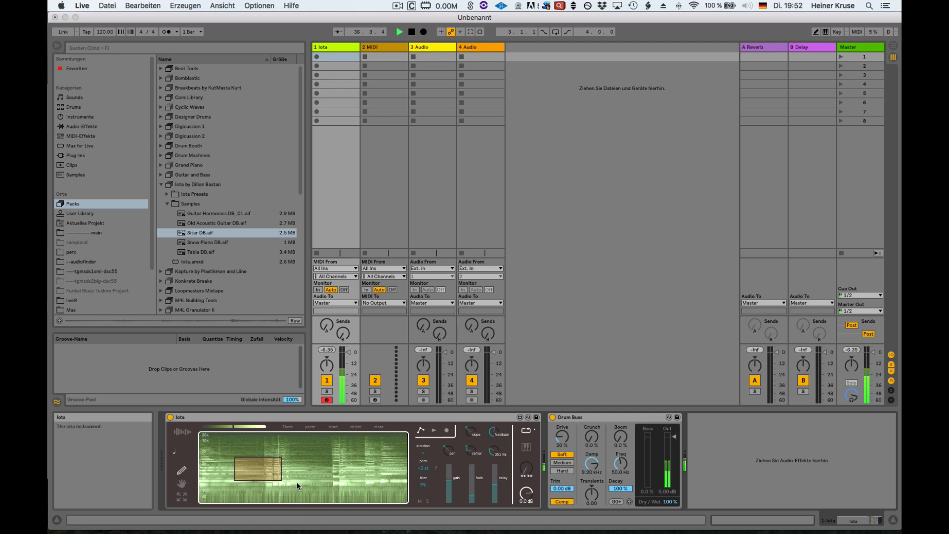
# - Draw three more small loops on the spectrogram: one low near the centre and two at different heights in the right half
pyautogui.moveTo(297, 482); pyautogui.dragTo(303, 487)
pyautogui.moveTo(349, 467); pyautogui.dragTo(357, 471)
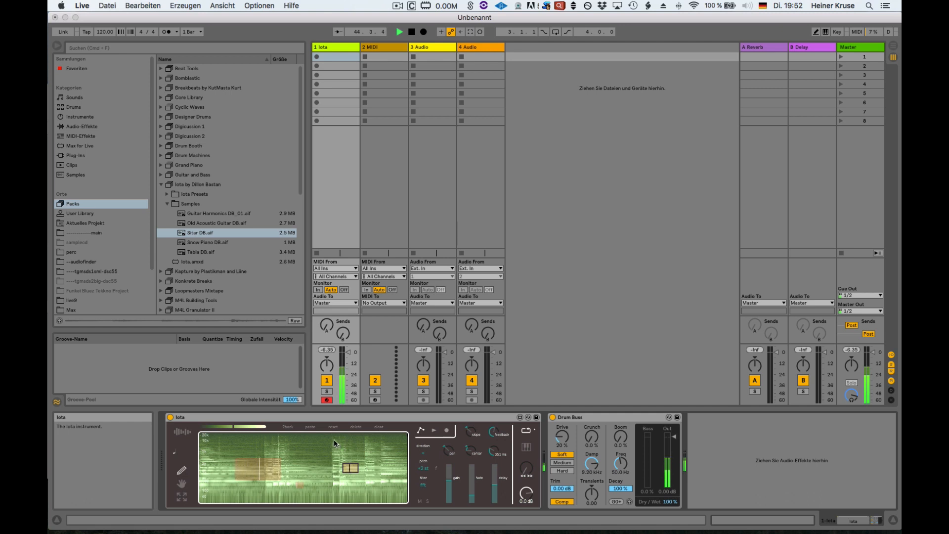
pyautogui.moveTo(333, 438); pyautogui.dragTo(340, 450)
# - Reposition the narrow upper loop in the right half of the spectrogram with the Hand mode and widen it with the Resize mode
pyautogui.click(181, 483)
pyautogui.moveTo(336, 446)
pyautogui.mouseDown()
pyautogui.moveTo(325, 457)
pyautogui.moveTo(341, 454)
pyautogui.mouseUp()
pyautogui.click(186, 498)
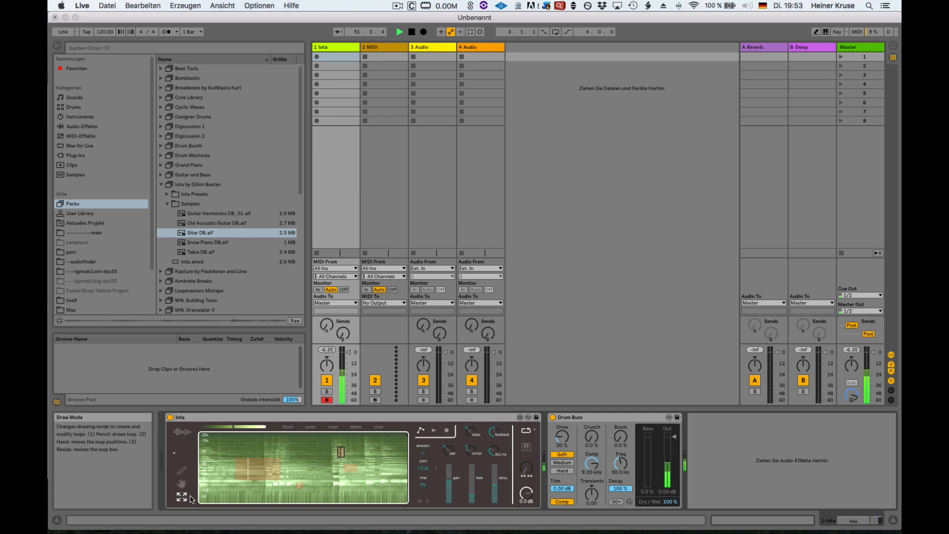
pyautogui.click(345, 457)
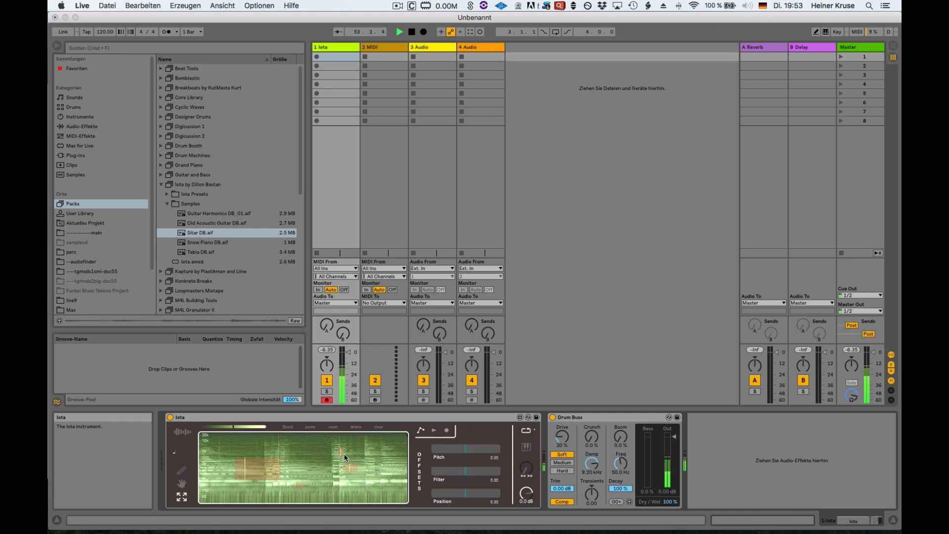
pyautogui.click(344, 456)
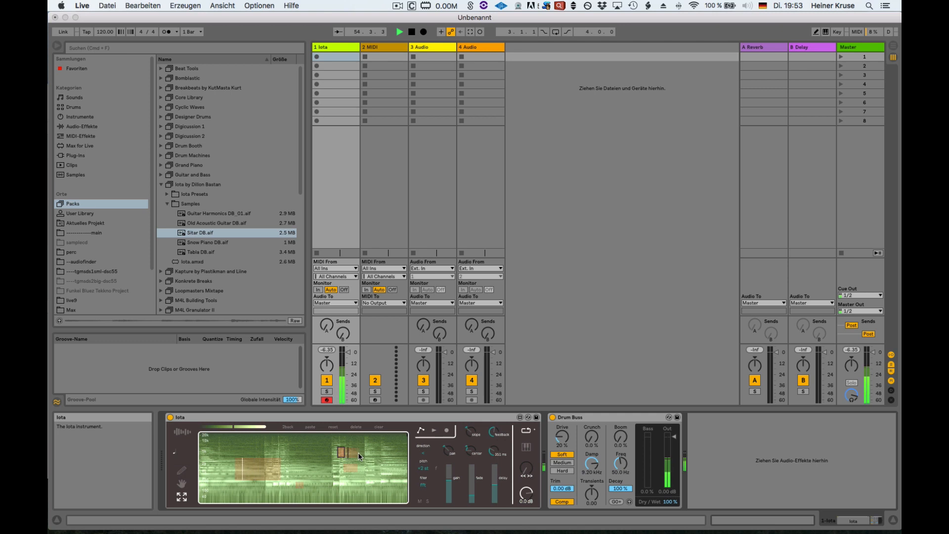
pyautogui.moveTo(358, 452); pyautogui.dragTo(357, 453)
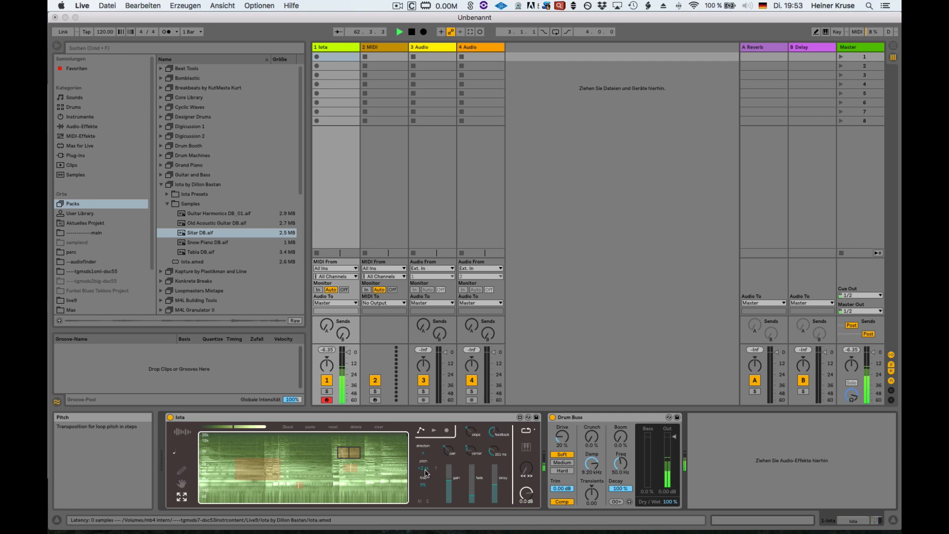
# - Transpose the widened loop's pitch upward in semitone steps and deselect it
pyautogui.moveTo(423, 468); pyautogui.dragTo(423, 462)
pyautogui.click(354, 490)
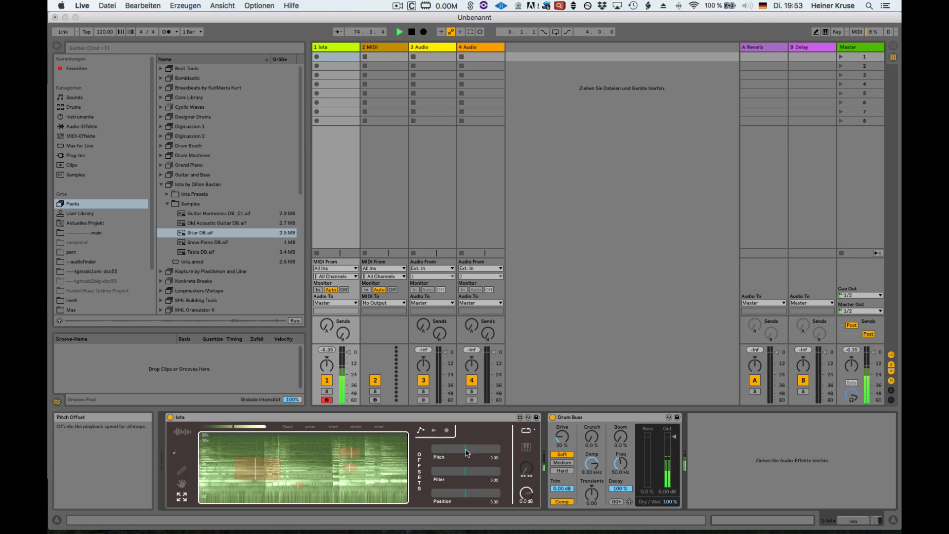
# - Set the global Pitch offset to -7.41 and the Position offset to 0.17 for all loops, and stop playback
pyautogui.moveTo(467, 452); pyautogui.dragTo(454, 448)
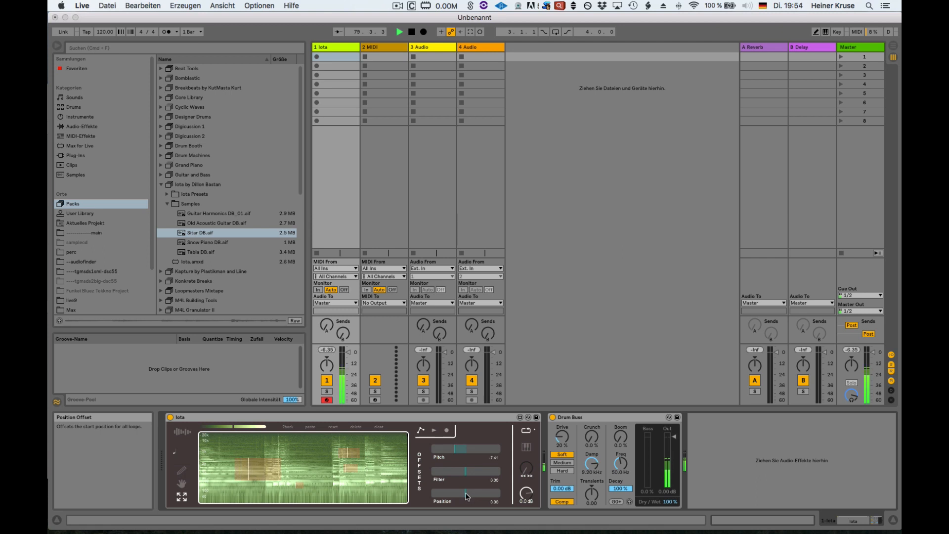
pyautogui.moveTo(466, 495); pyautogui.dragTo(466, 494)
pyautogui.moveTo(465, 493); pyautogui.dragTo(458, 494)
pyautogui.press('space')
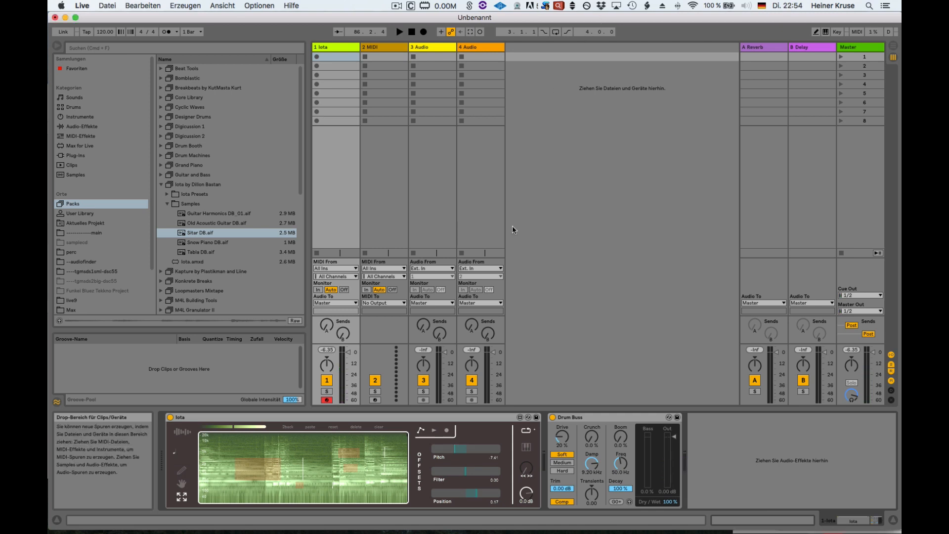
# - Resume playback and select the drawn loops one after another, reducing their delay mix
pyautogui.press('space')
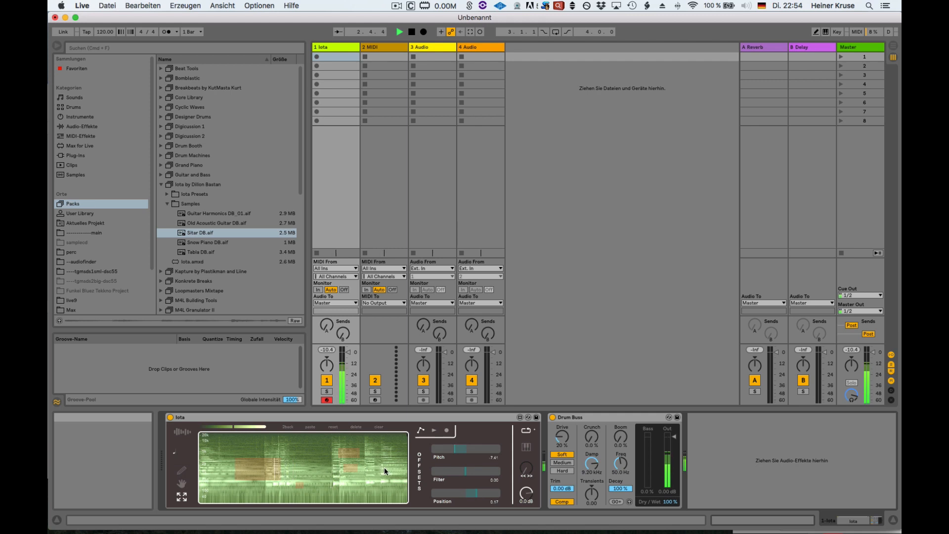
pyautogui.click(248, 469)
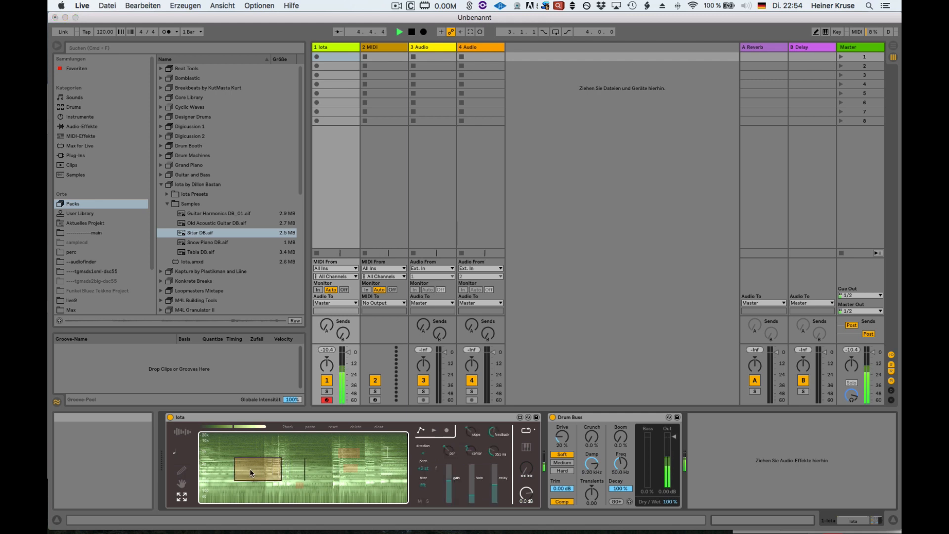
pyautogui.click(352, 451)
pyautogui.click(352, 468)
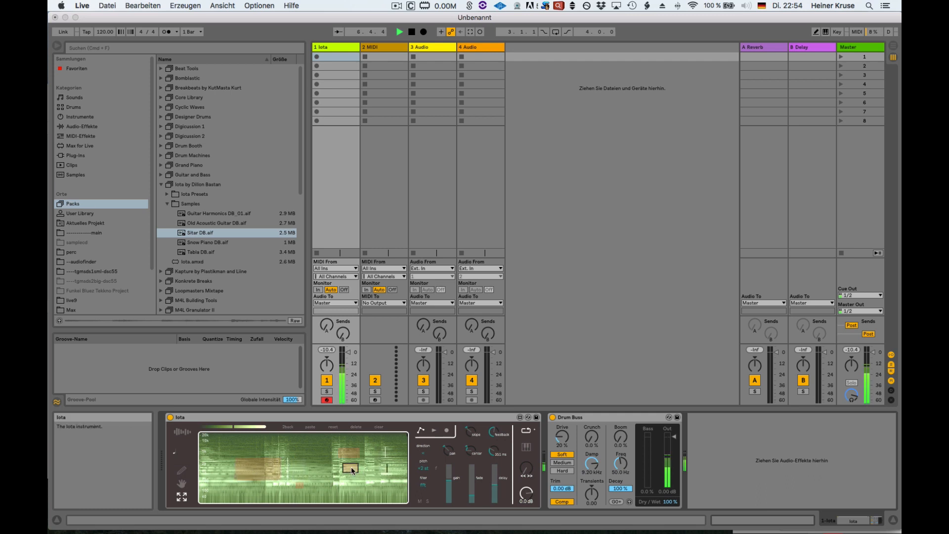
pyautogui.moveTo(494, 489); pyautogui.dragTo(494, 498)
pyautogui.click(349, 451)
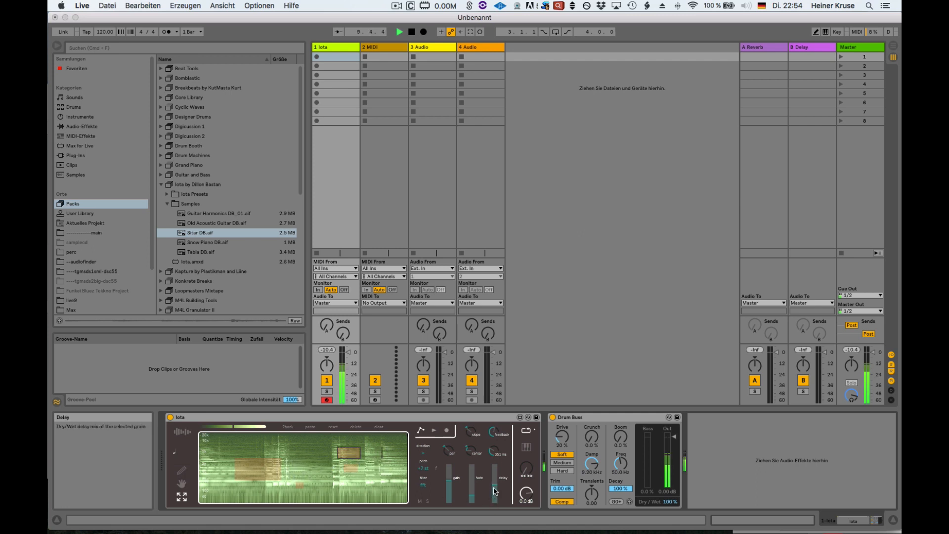
pyautogui.click(299, 484)
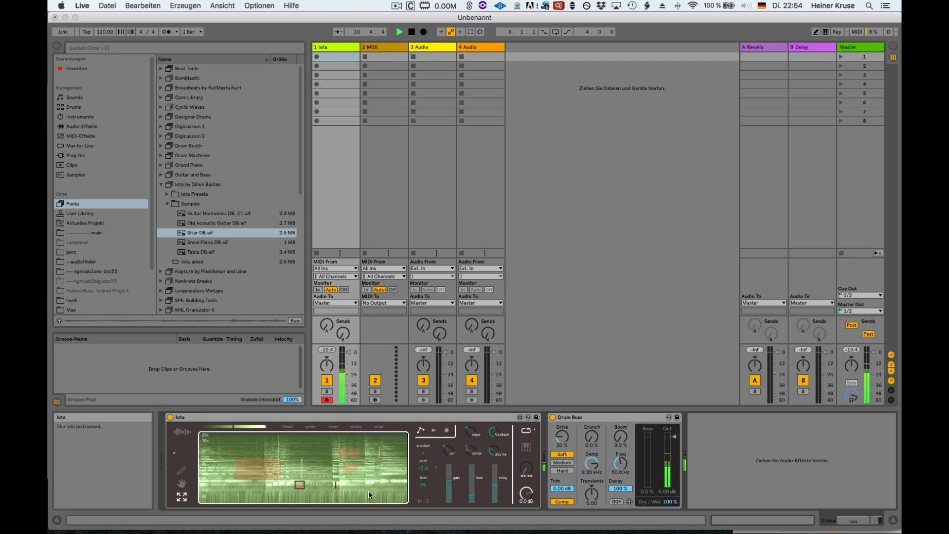
pyautogui.click(262, 469)
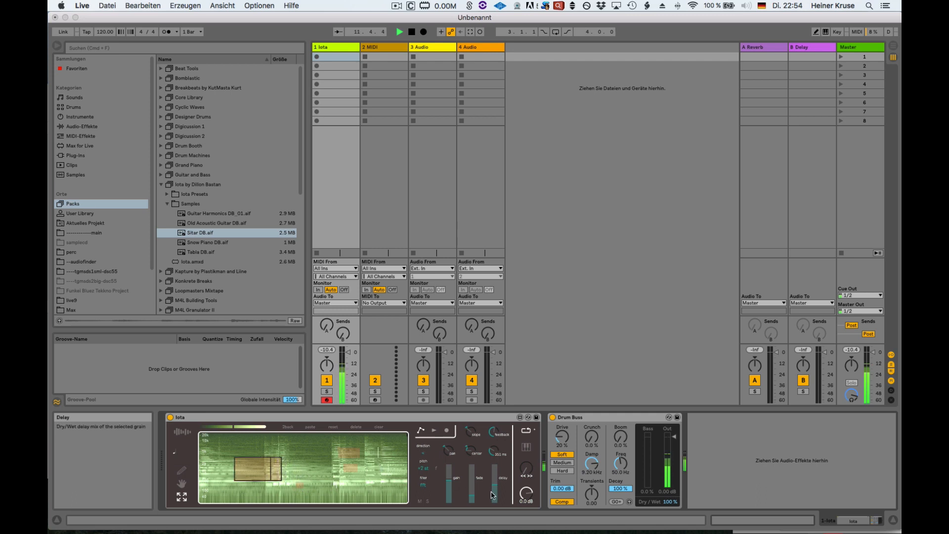
pyautogui.click(300, 483)
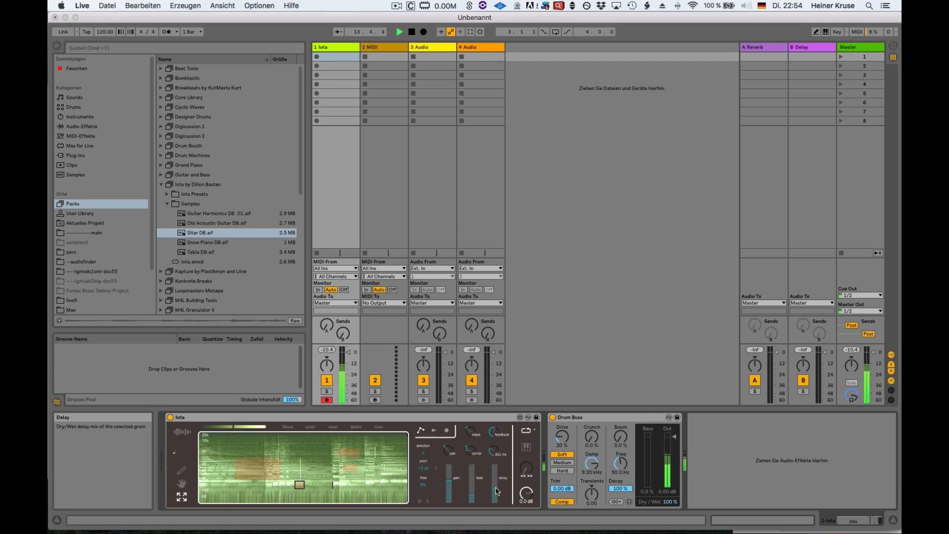
pyautogui.click(351, 451)
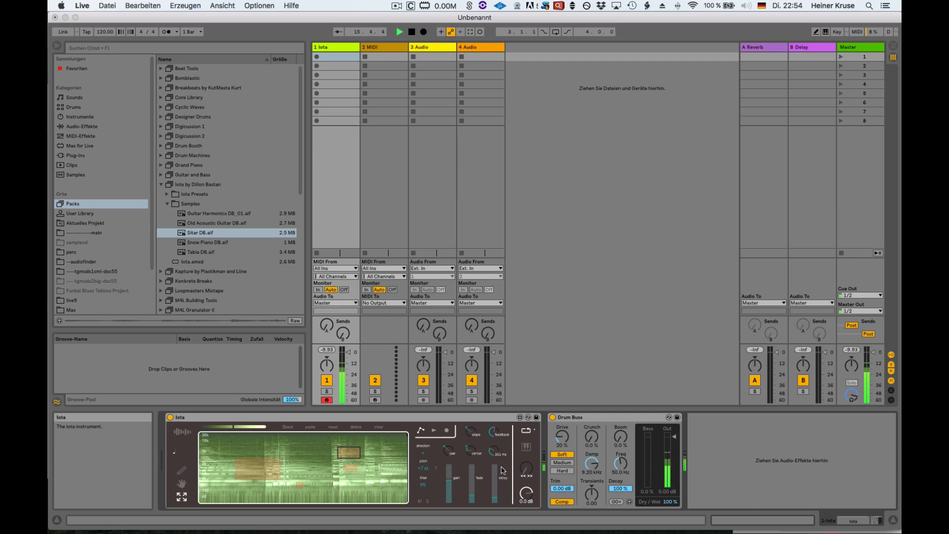
# - Adjust the delay time and delay mix of the upper loop in the right half of the spectrogram
pyautogui.moveTo(493, 451); pyautogui.dragTo(494, 456)
pyautogui.moveTo(495, 495); pyautogui.dragTo(497, 485)
pyautogui.click(434, 431)
pyautogui.click(433, 432)
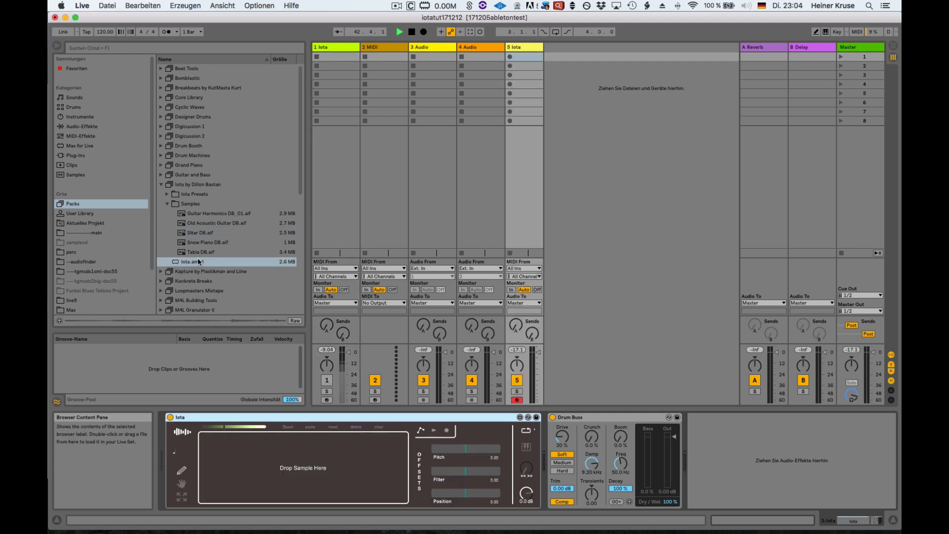
# - Load the sample Tabla DB.aif into the empty Iota device on track 5
pyautogui.moveTo(198, 253); pyautogui.dragTo(265, 460)
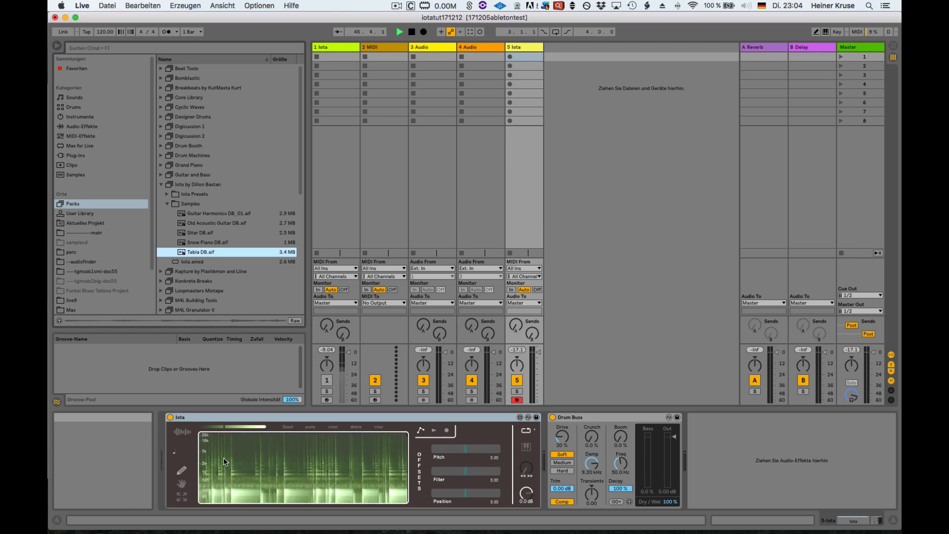
# - Draw four spectral loops in the Tabla spectrogram: a large one in the left mids, a tiny low one, and two small ones toward the middle
pyautogui.click(248, 475)
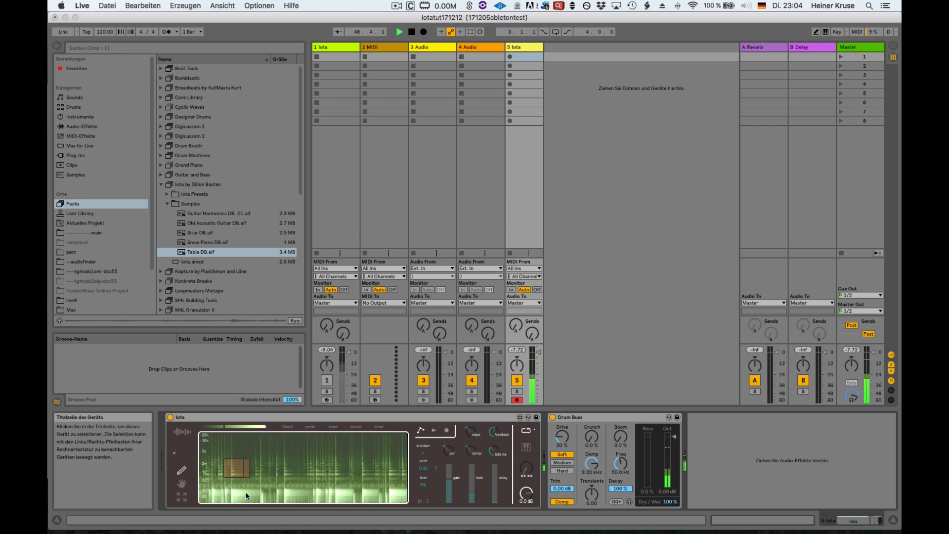
pyautogui.moveTo(245, 492); pyautogui.dragTo(253, 496)
pyautogui.moveTo(260, 453); pyautogui.dragTo(318, 465)
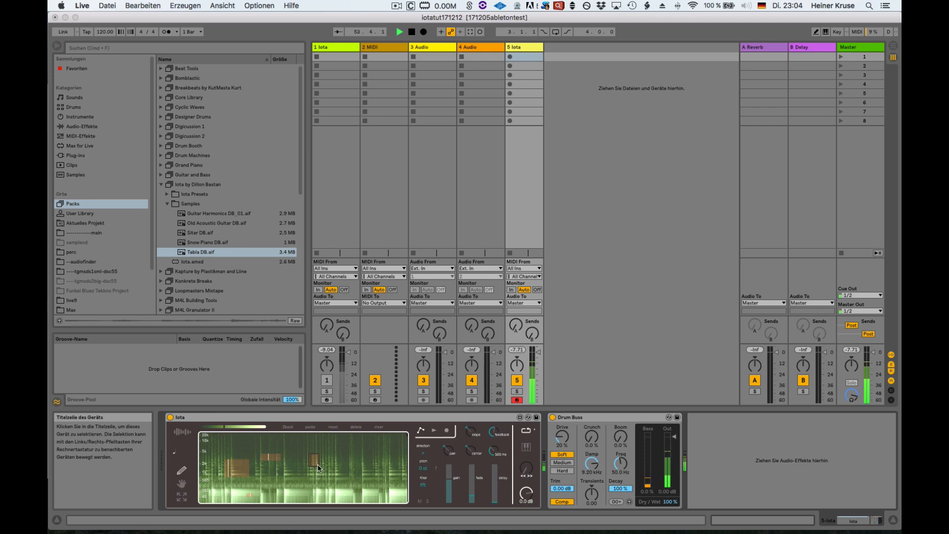
# - Record a movement automation for the large left loop by shifting it slightly on the spectrogram, and play the automation back
pyautogui.click(182, 483)
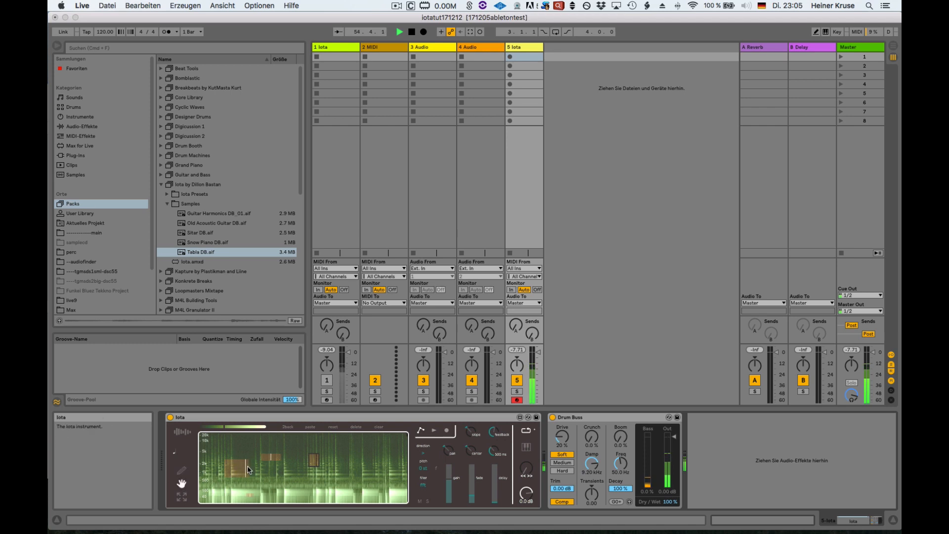
pyautogui.click(448, 433)
pyautogui.moveTo(238, 471)
pyautogui.mouseDown()
pyautogui.moveTo(253, 481)
pyautogui.moveTo(243, 470)
pyautogui.mouseUp()
pyautogui.click(434, 431)
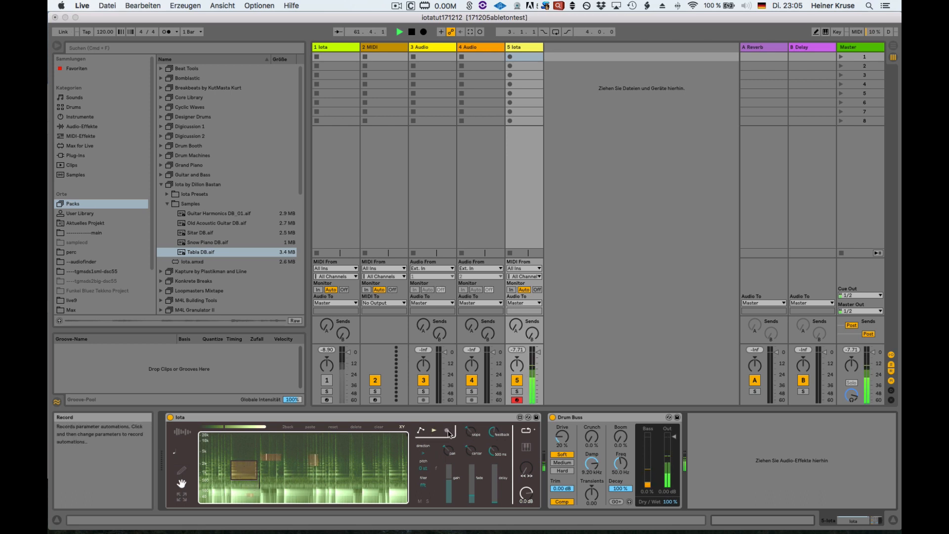
# - Record a movement automation for the upper middle loop by moving it up toward higher frequencies, and end the recording
pyautogui.click(446, 430)
pyautogui.moveTo(274, 462)
pyautogui.mouseDown()
pyautogui.moveTo(314, 470)
pyautogui.moveTo(317, 483)
pyautogui.moveTo(278, 454)
pyautogui.moveTo(270, 465)
pyautogui.moveTo(252, 451)
pyautogui.moveTo(286, 452)
pyautogui.mouseUp()
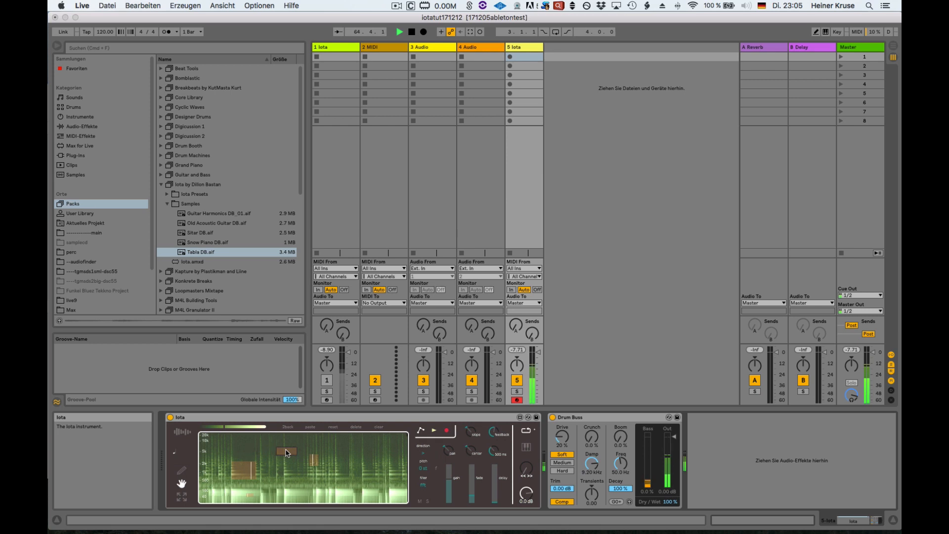
pyautogui.click(446, 430)
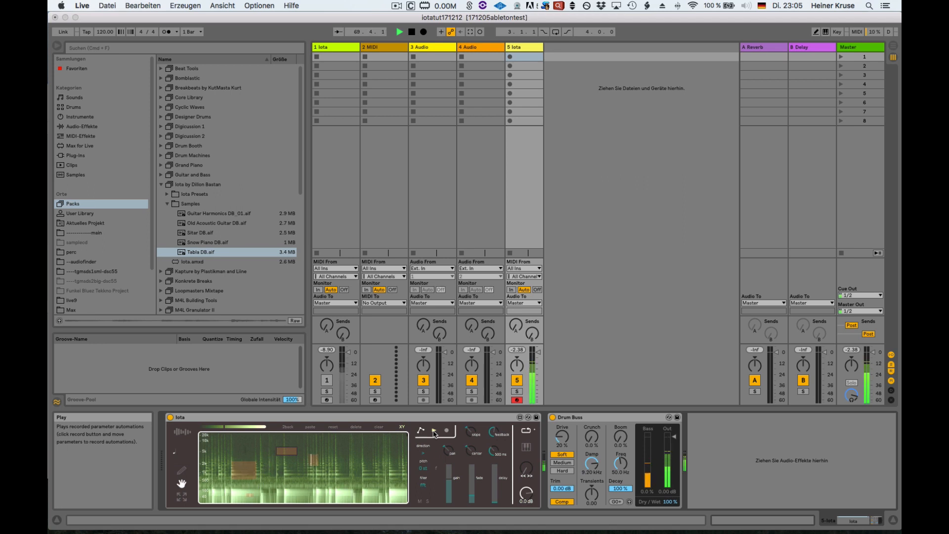
# - Restrict the sample to a narrow section just after 4000 in the waveform and return to its spectrogram
pyautogui.click(182, 432)
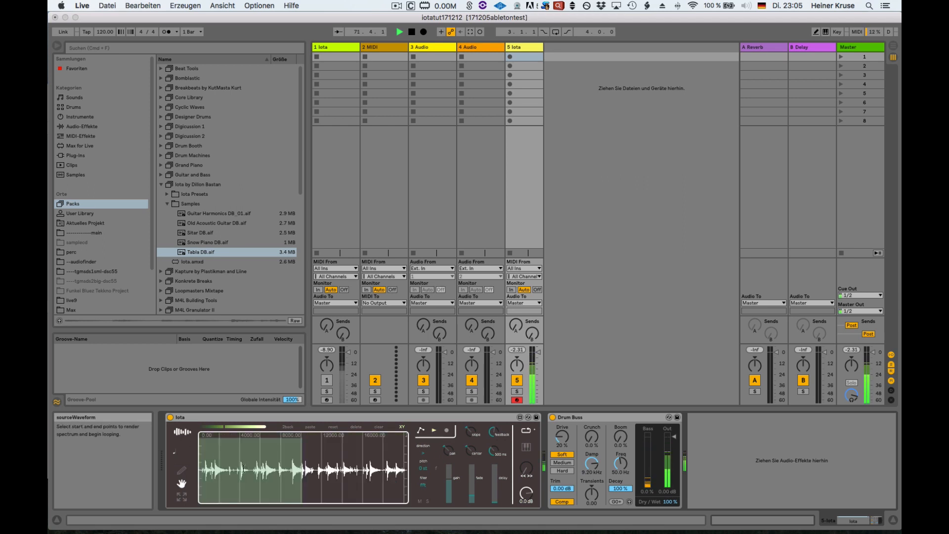
pyautogui.moveTo(248, 468); pyautogui.dragTo(242, 468)
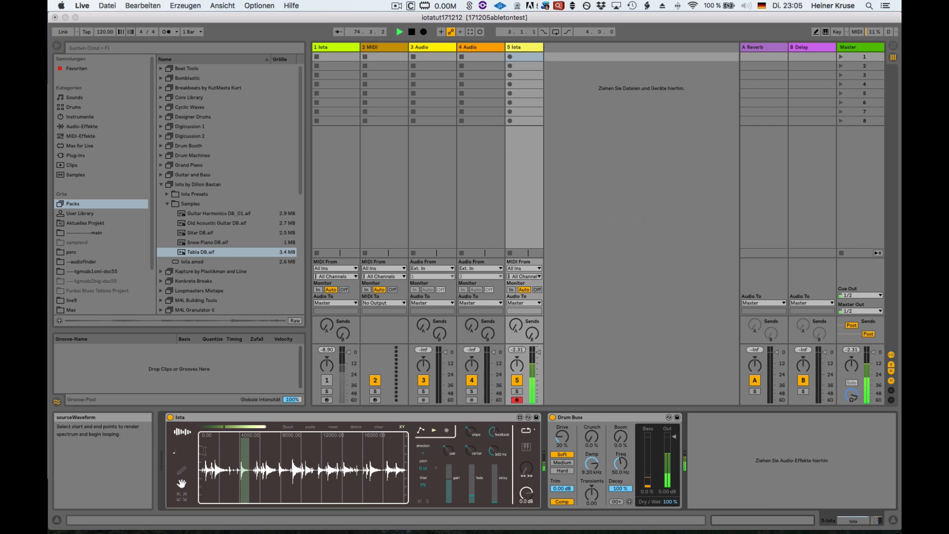
pyautogui.click(182, 431)
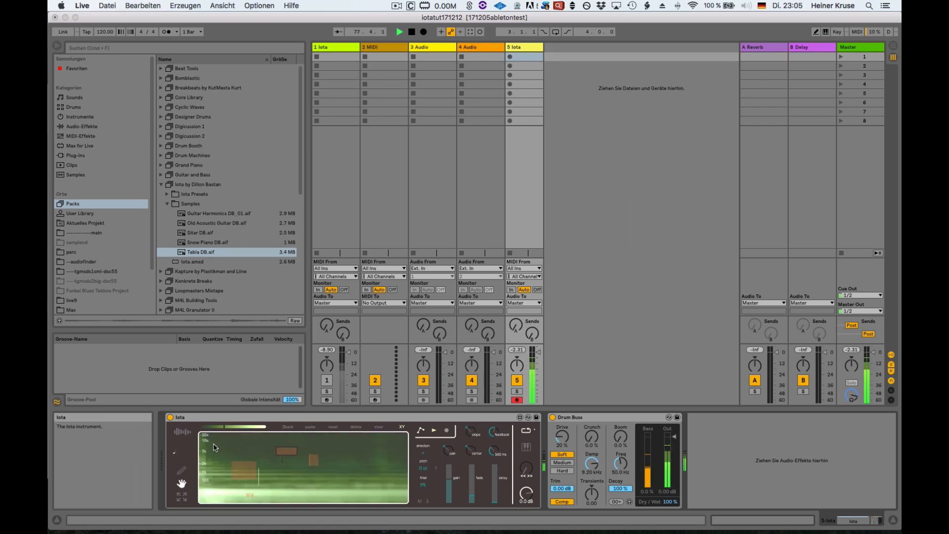
# - Select a wide section of the waveform from about 4000 to 16000 and render it as the spectrogram
pyautogui.click(182, 432)
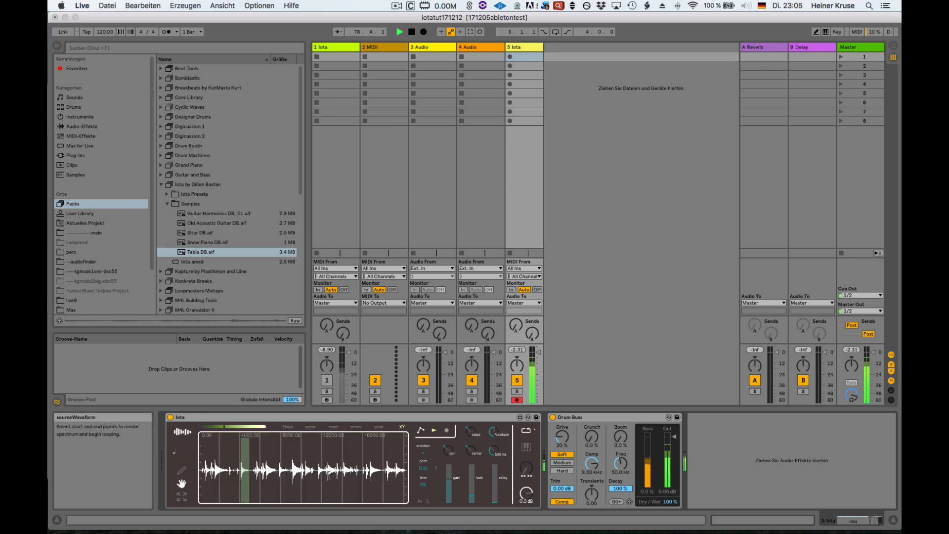
pyautogui.moveTo(363, 476); pyautogui.dragTo(236, 473)
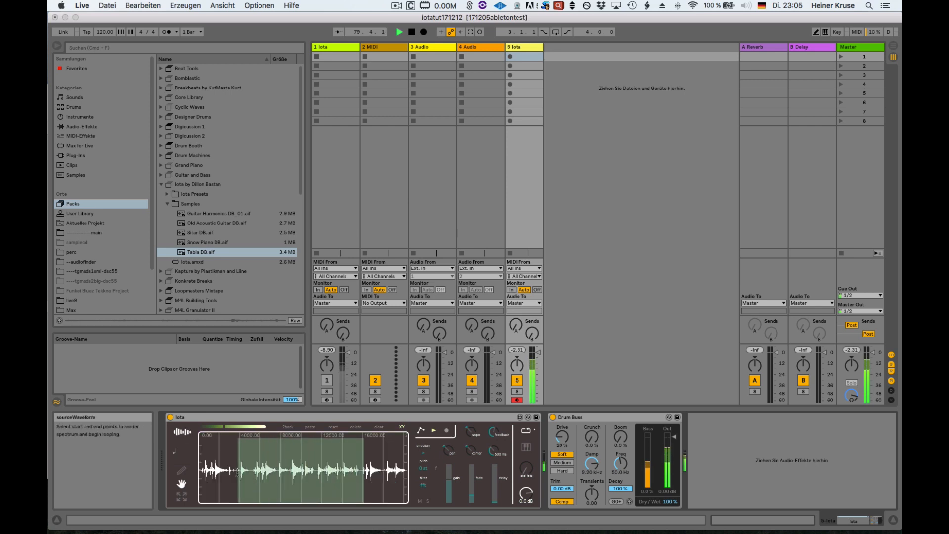
pyautogui.click(186, 433)
pyautogui.click(186, 434)
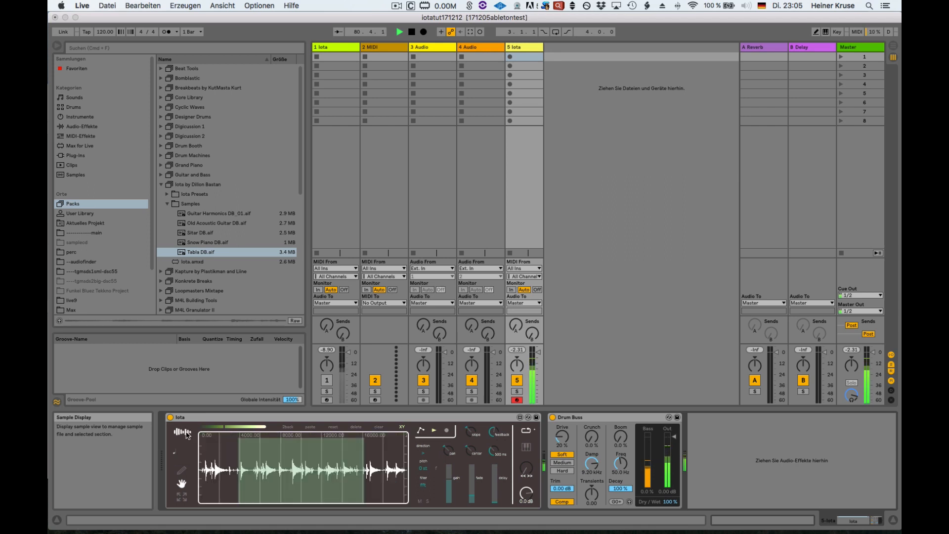
pyautogui.click(187, 434)
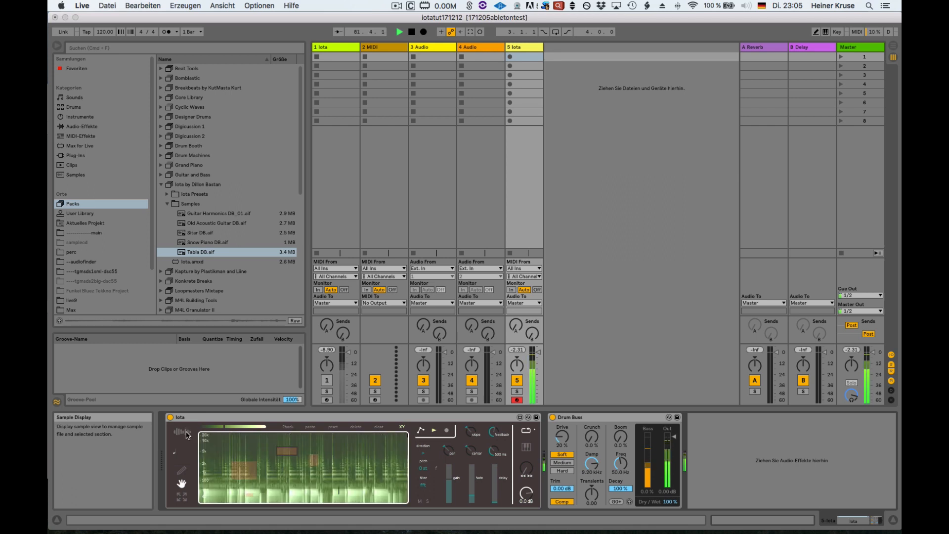
# - Replace the sample in Iota with Snow Piano DB.aif, and set the Drum Buss Drive to 0.8 % with Comp off
pyautogui.click(186, 434)
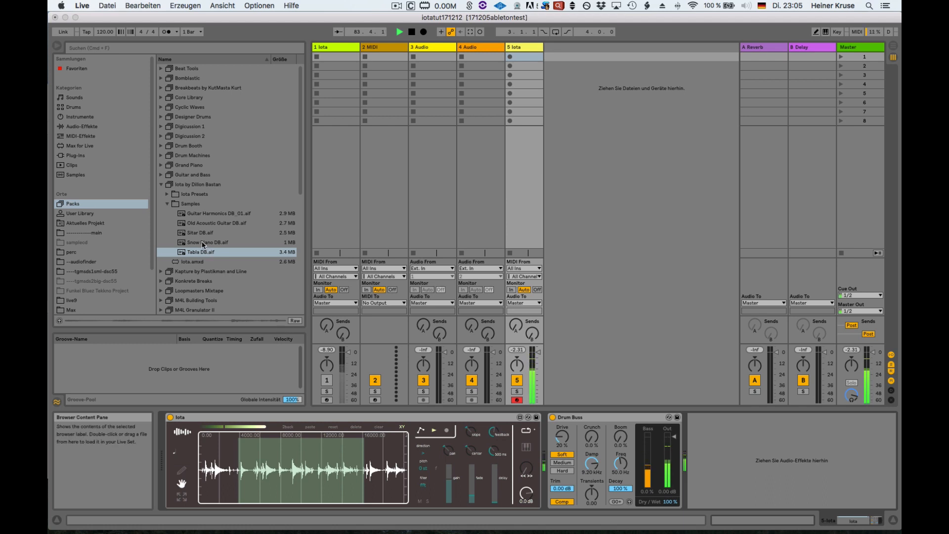
pyautogui.moveTo(205, 242); pyautogui.dragTo(256, 458)
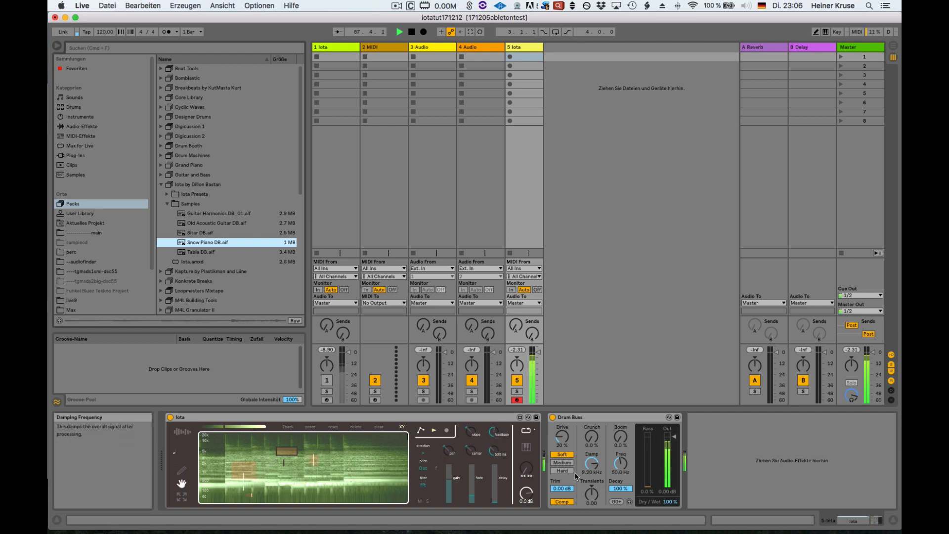
pyautogui.moveTo(562, 436); pyautogui.dragTo(562, 462)
pyautogui.click(562, 502)
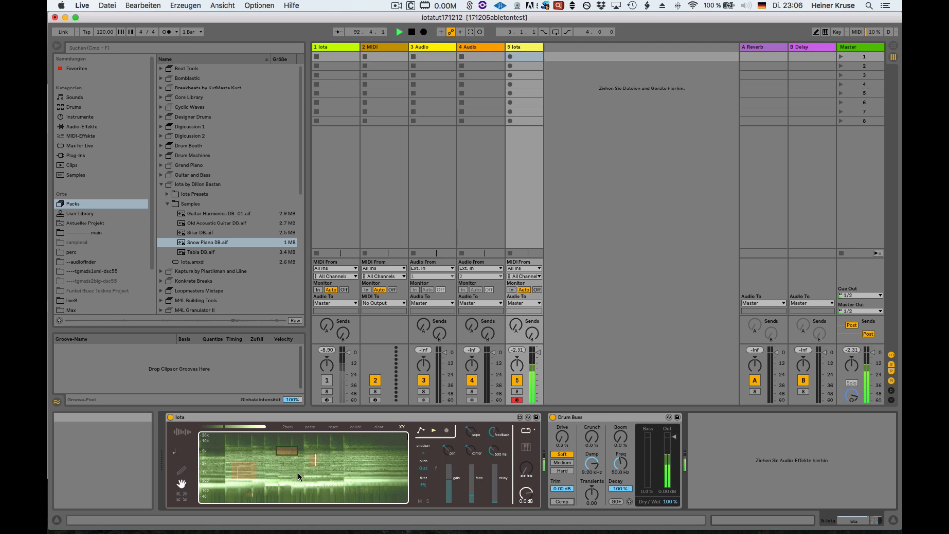
# - With playback stopped, enable Iota's MIDI mode, select the large left loop and trigger a note from the computer MIDI keyboard
pyautogui.press('space')
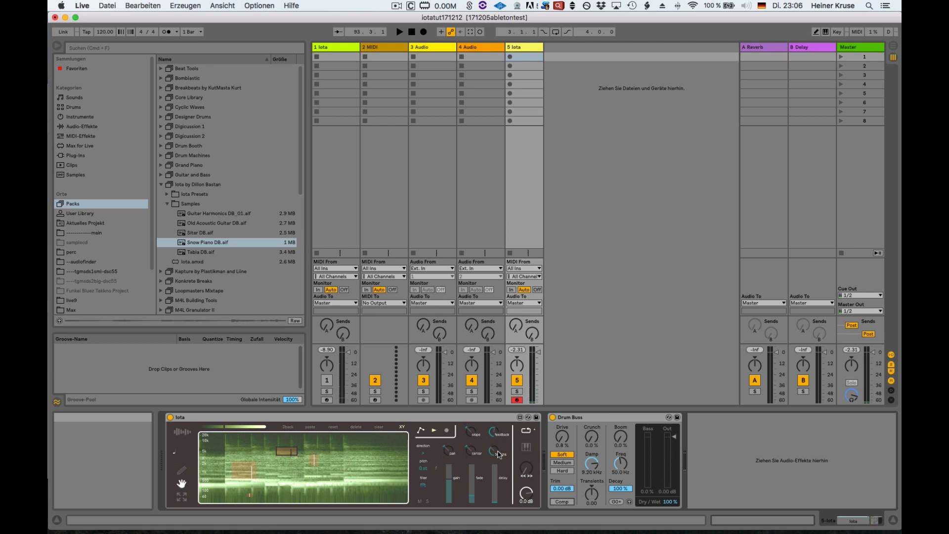
pyautogui.click(527, 449)
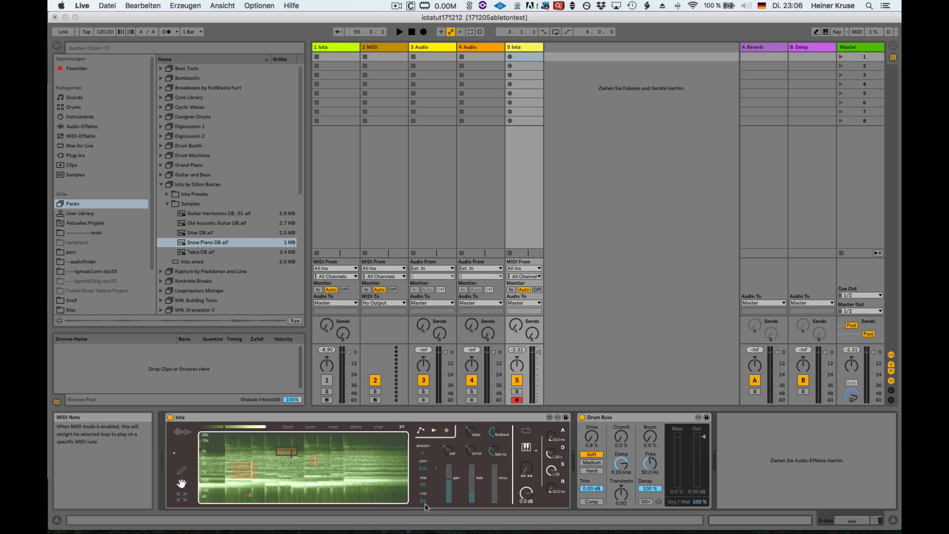
pyautogui.click(242, 469)
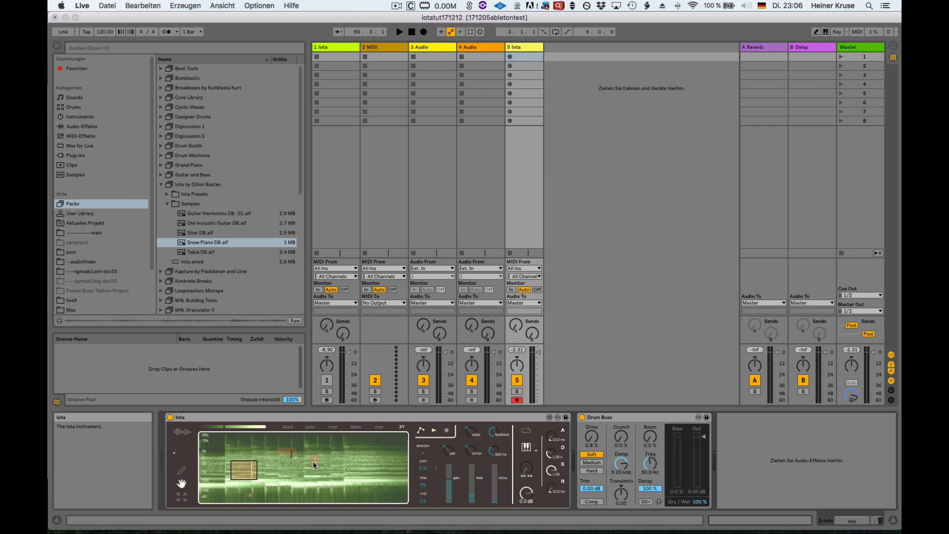
pyautogui.click(825, 33)
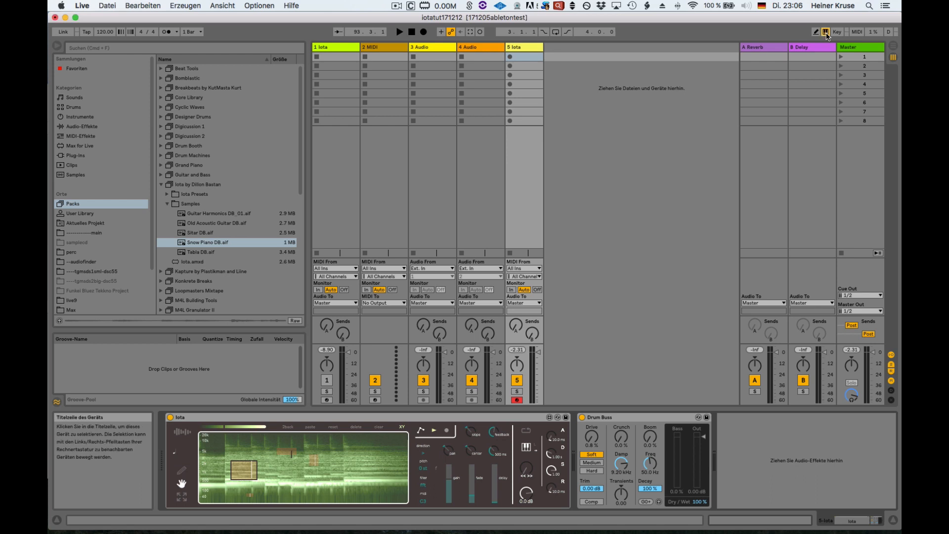
pyautogui.press('a')
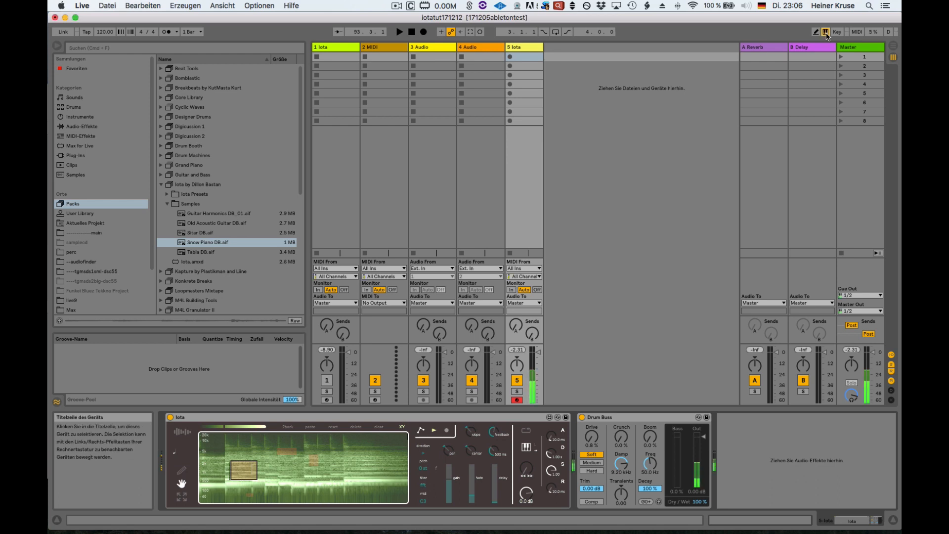